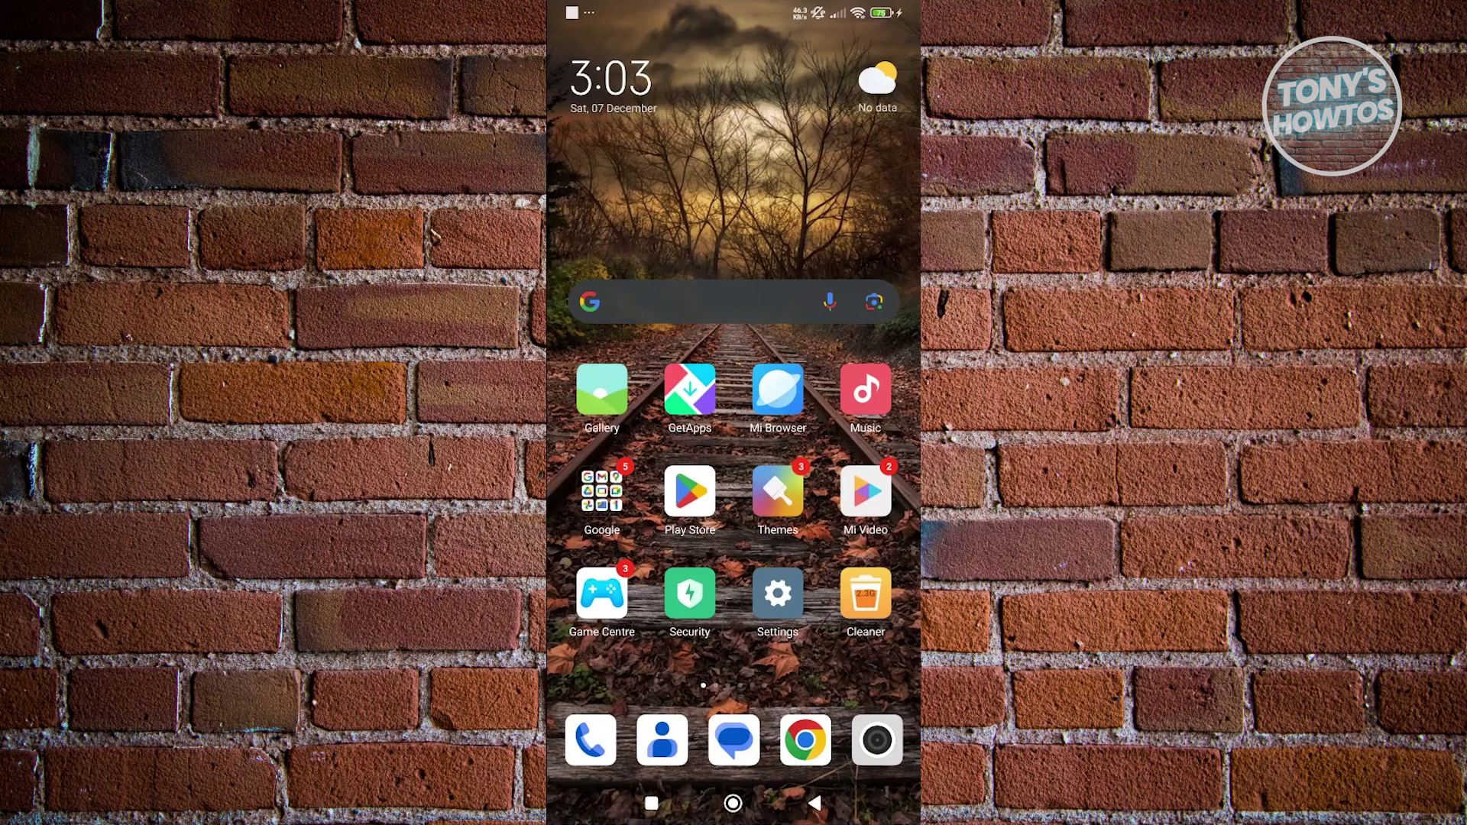
# - Open the Play Store from the Android home screen
pyautogui.click(689, 493)
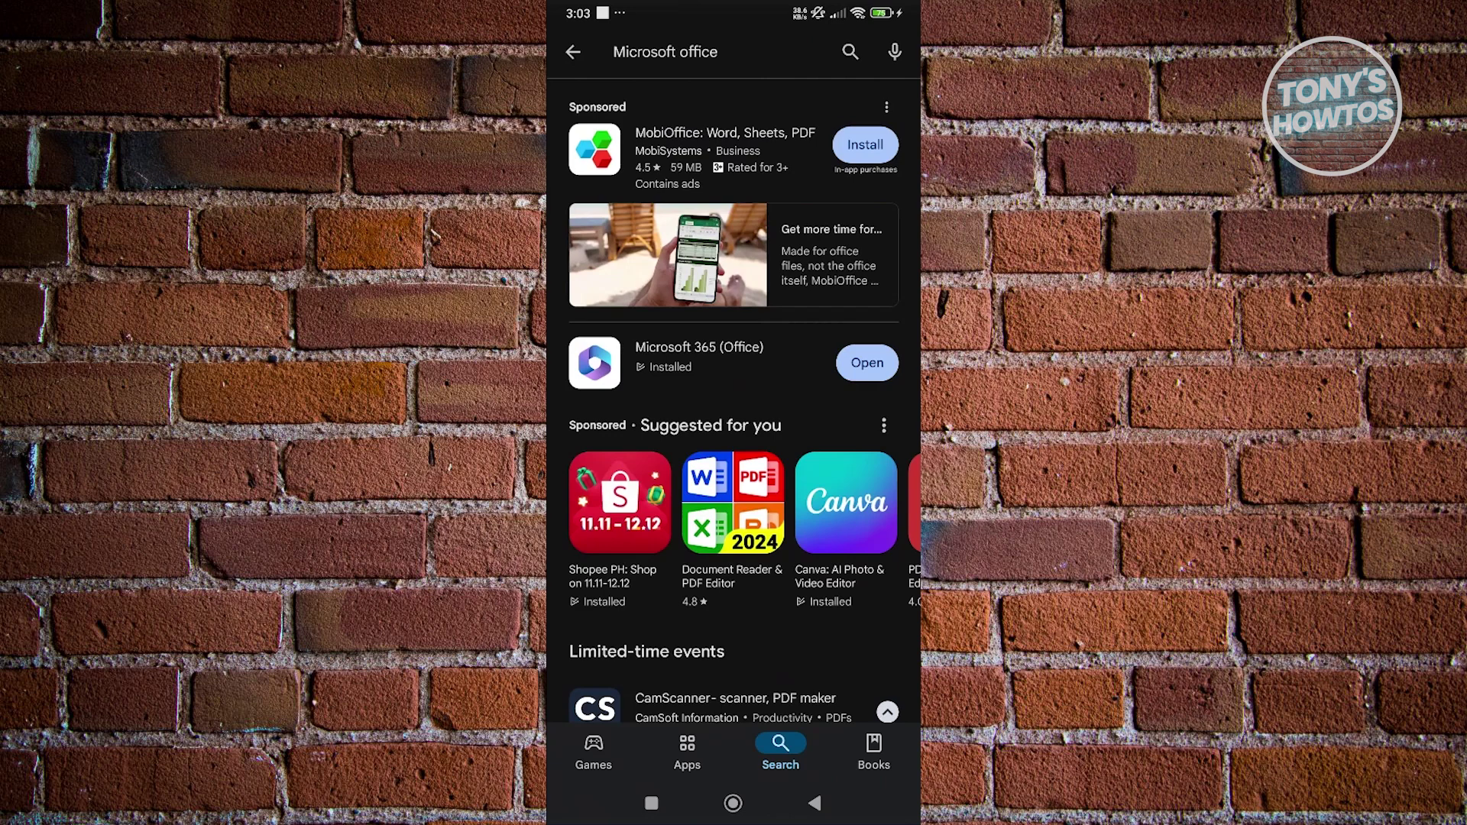
# - Launch the installed Microsoft 365 (Office) app and skip the Personal Plan trial offer
pyautogui.click(867, 362)
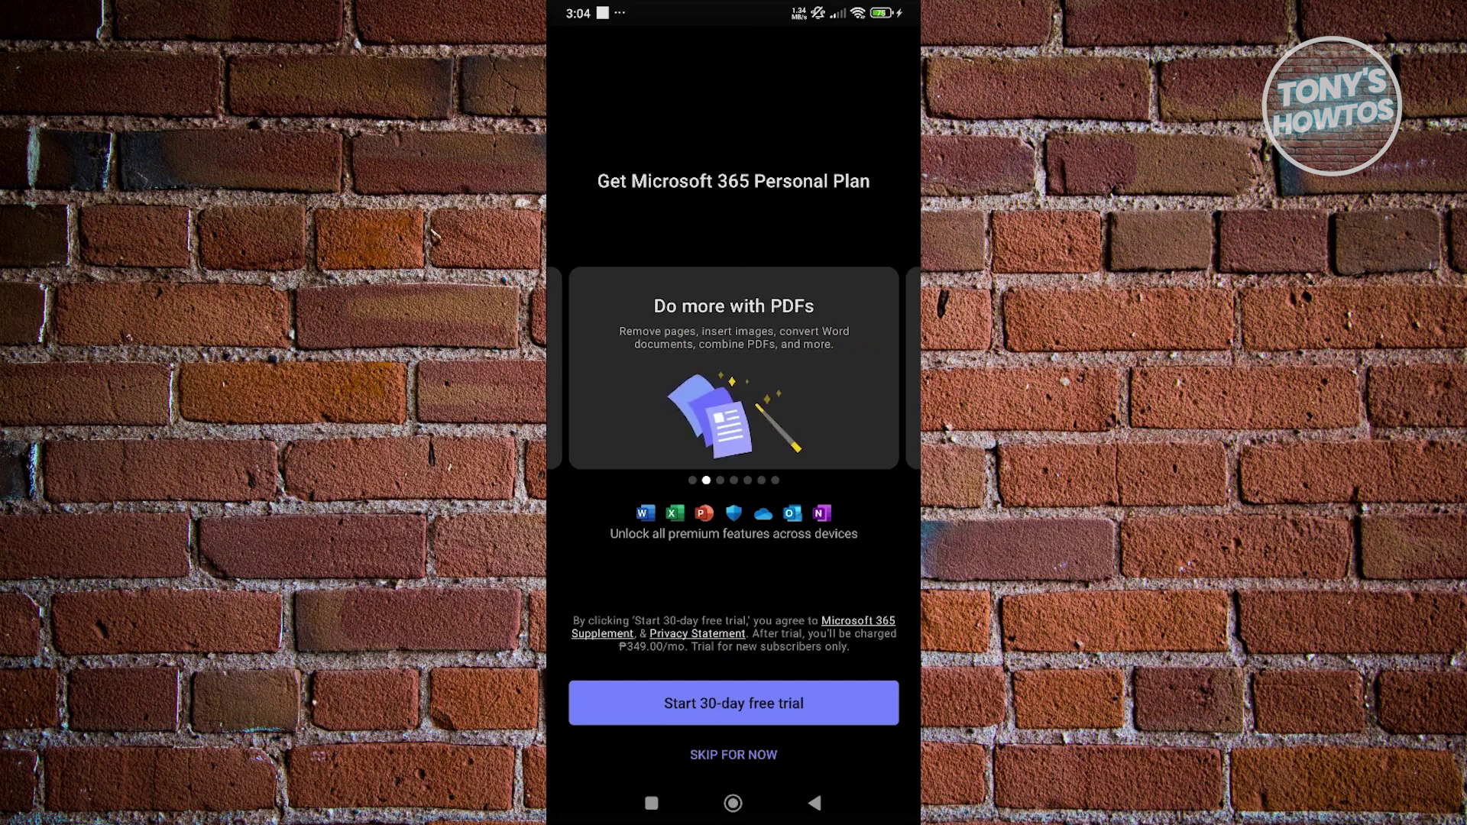
pyautogui.click(734, 755)
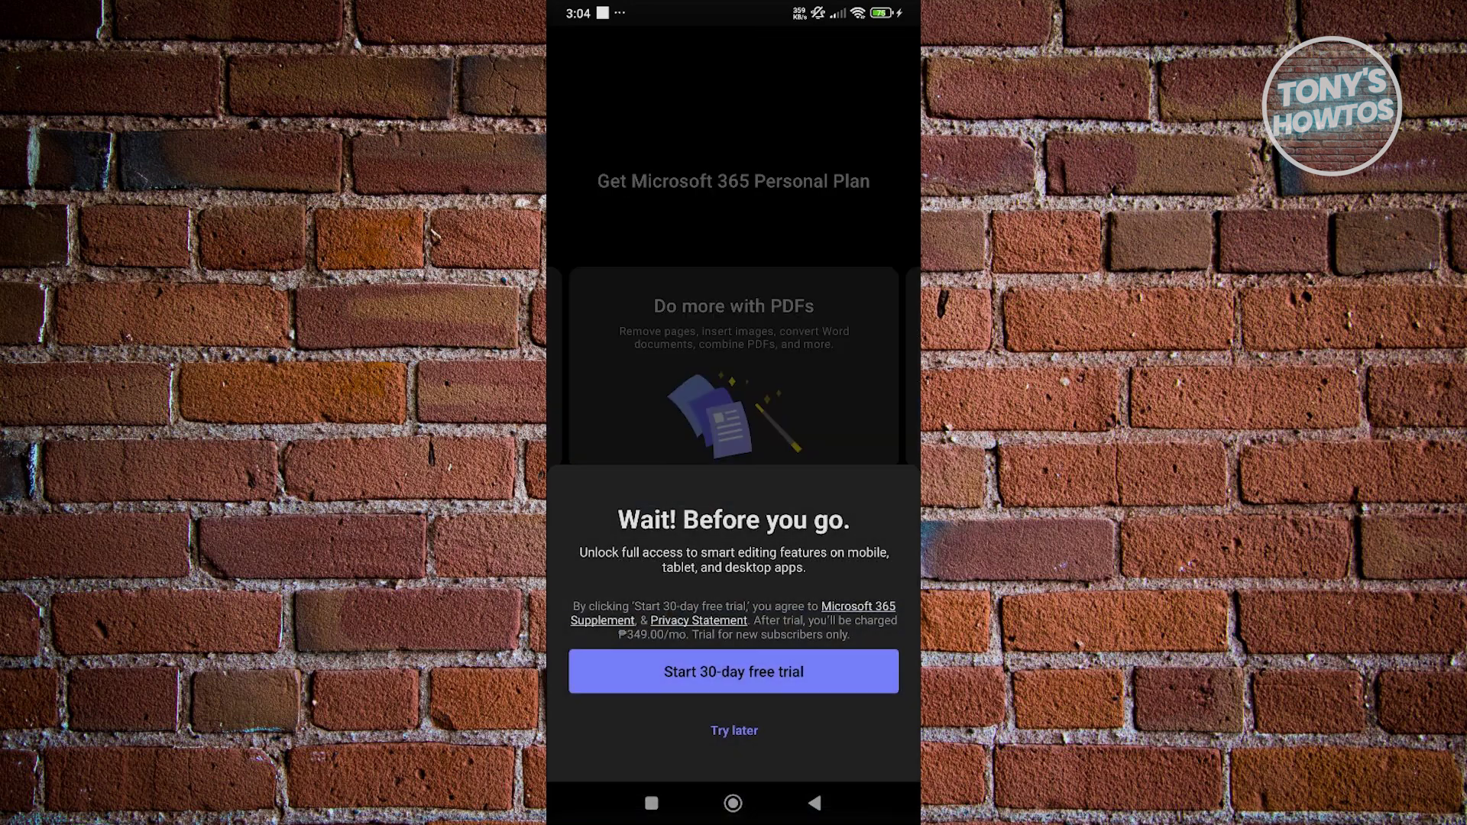
# - Dismiss the 'Wait! Before you go' trial reminder and go to the Create page
pyautogui.click(734, 731)
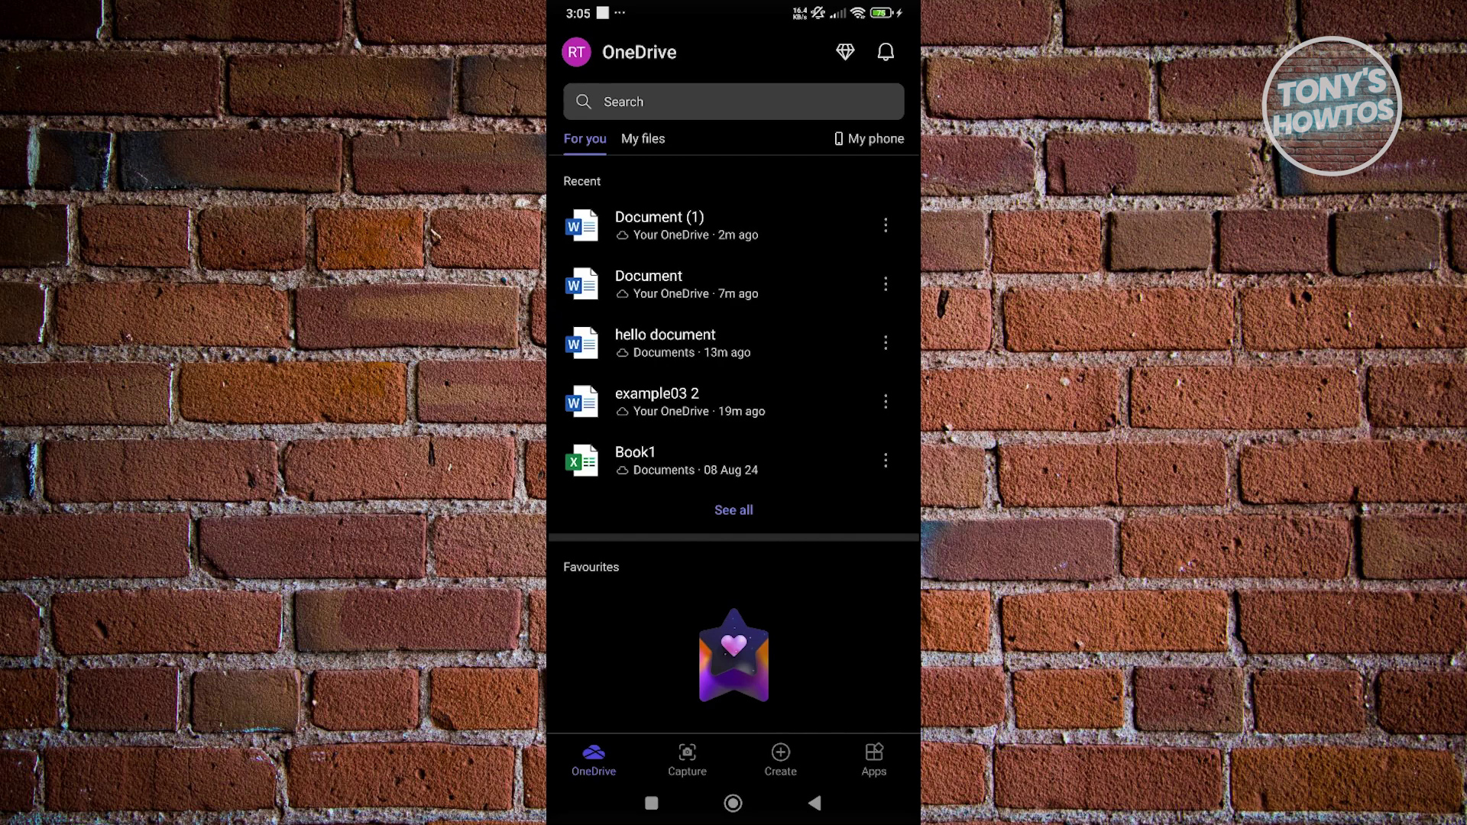
pyautogui.click(781, 759)
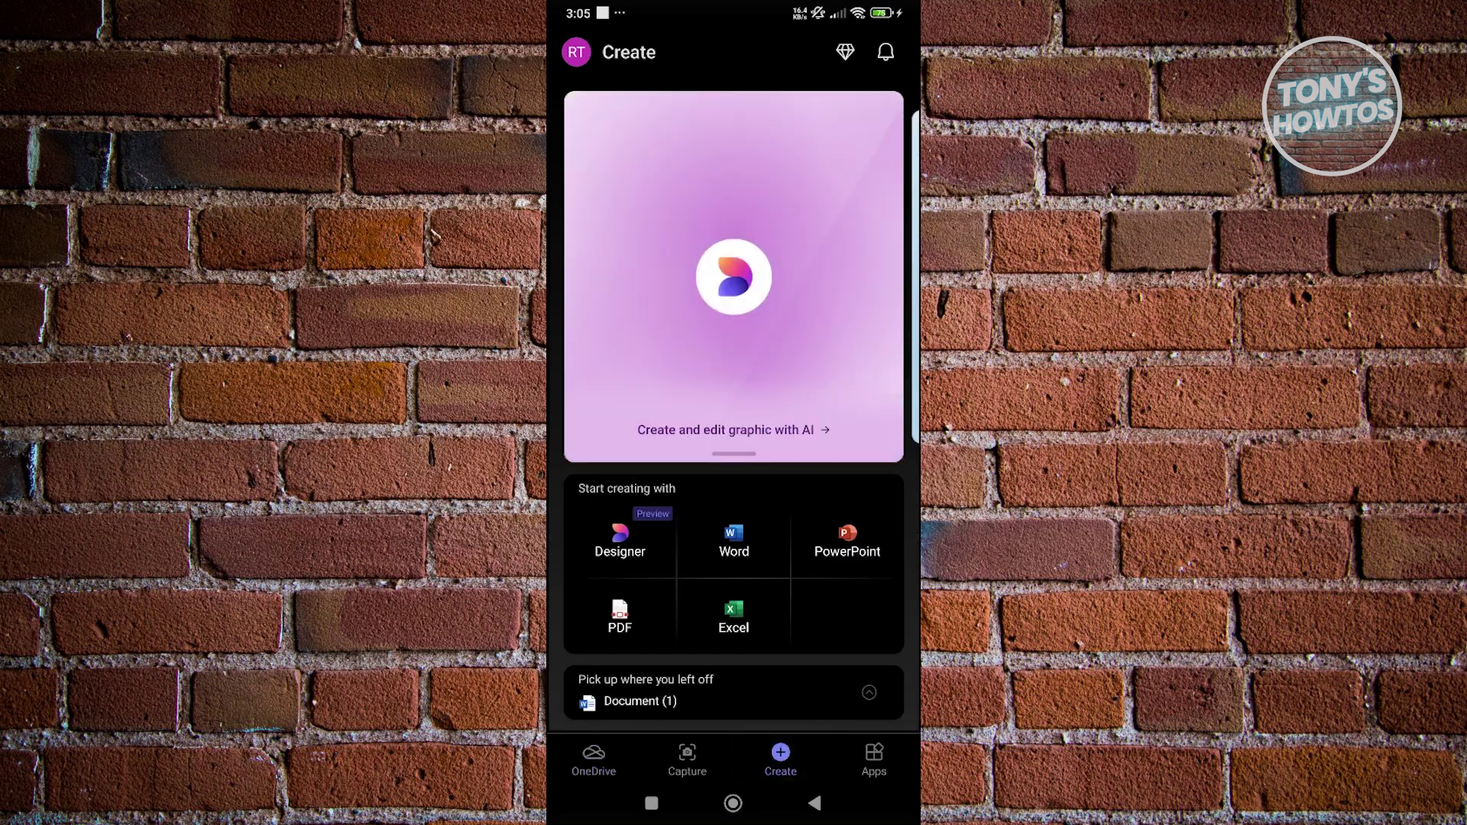
# - Create a Word document by importing the first scanned document photo from Recents
pyautogui.click(733, 539)
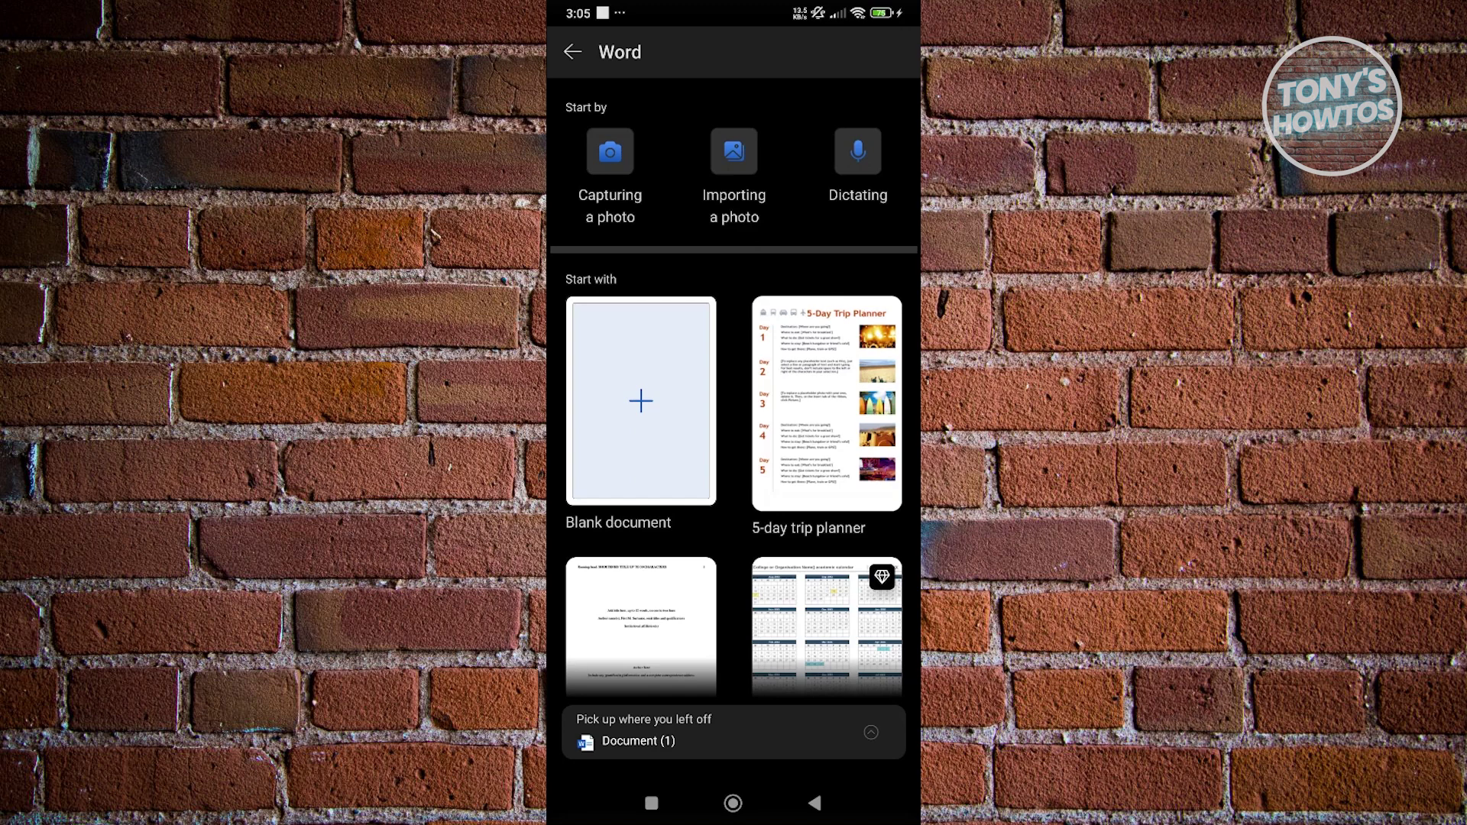
pyautogui.click(733, 172)
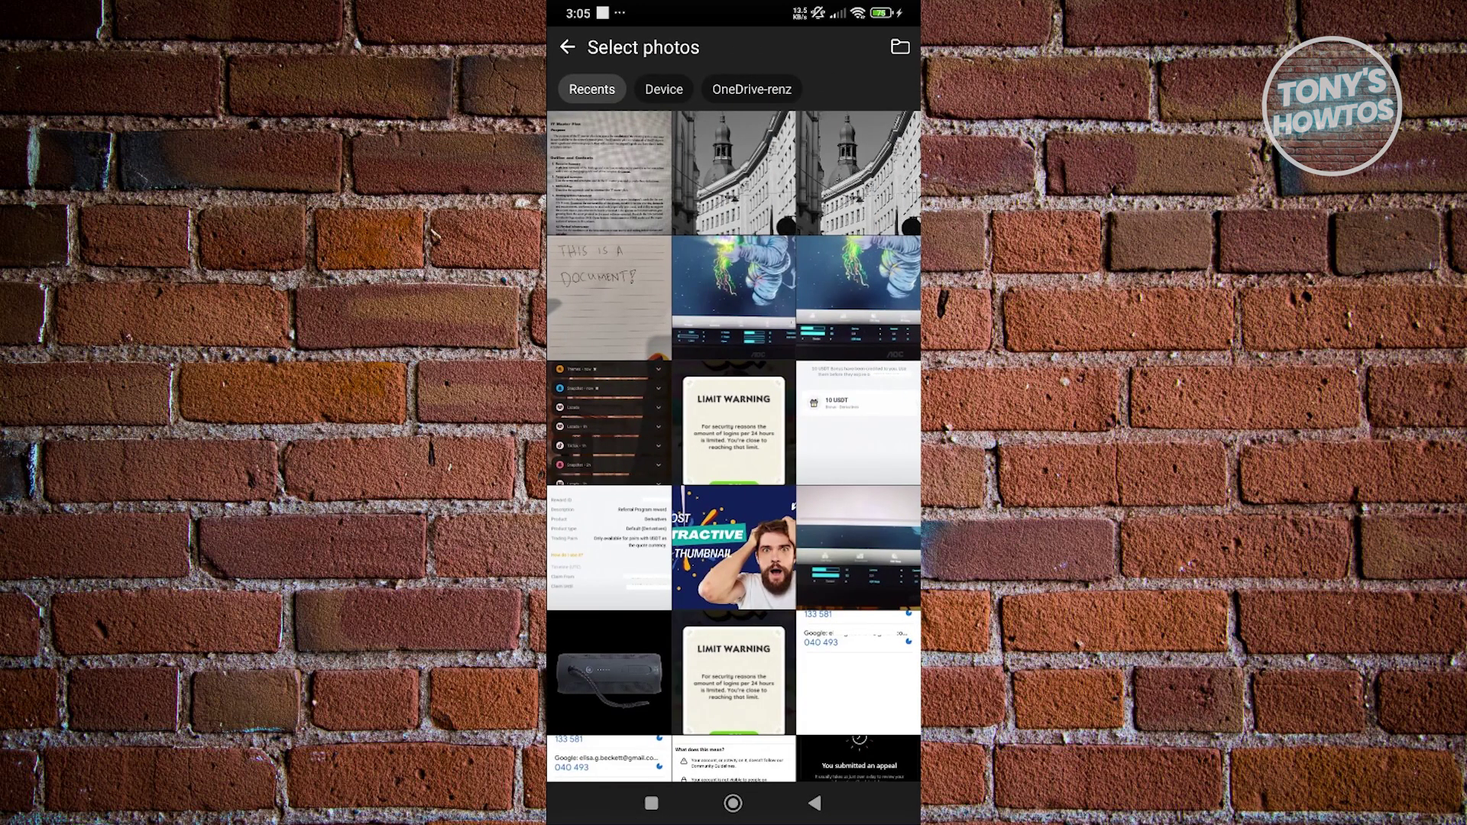
pyautogui.click(609, 172)
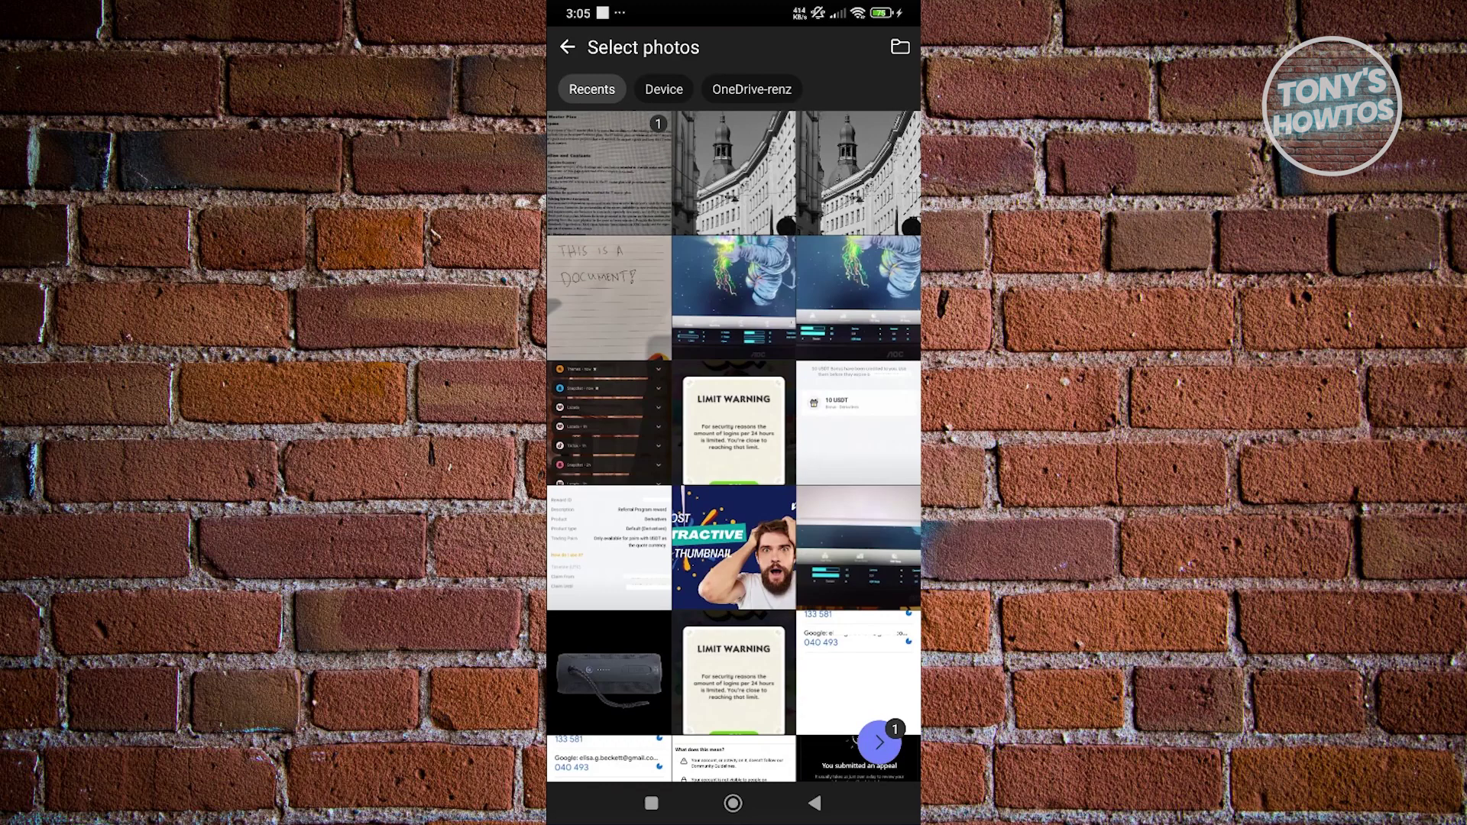
pyautogui.click(880, 744)
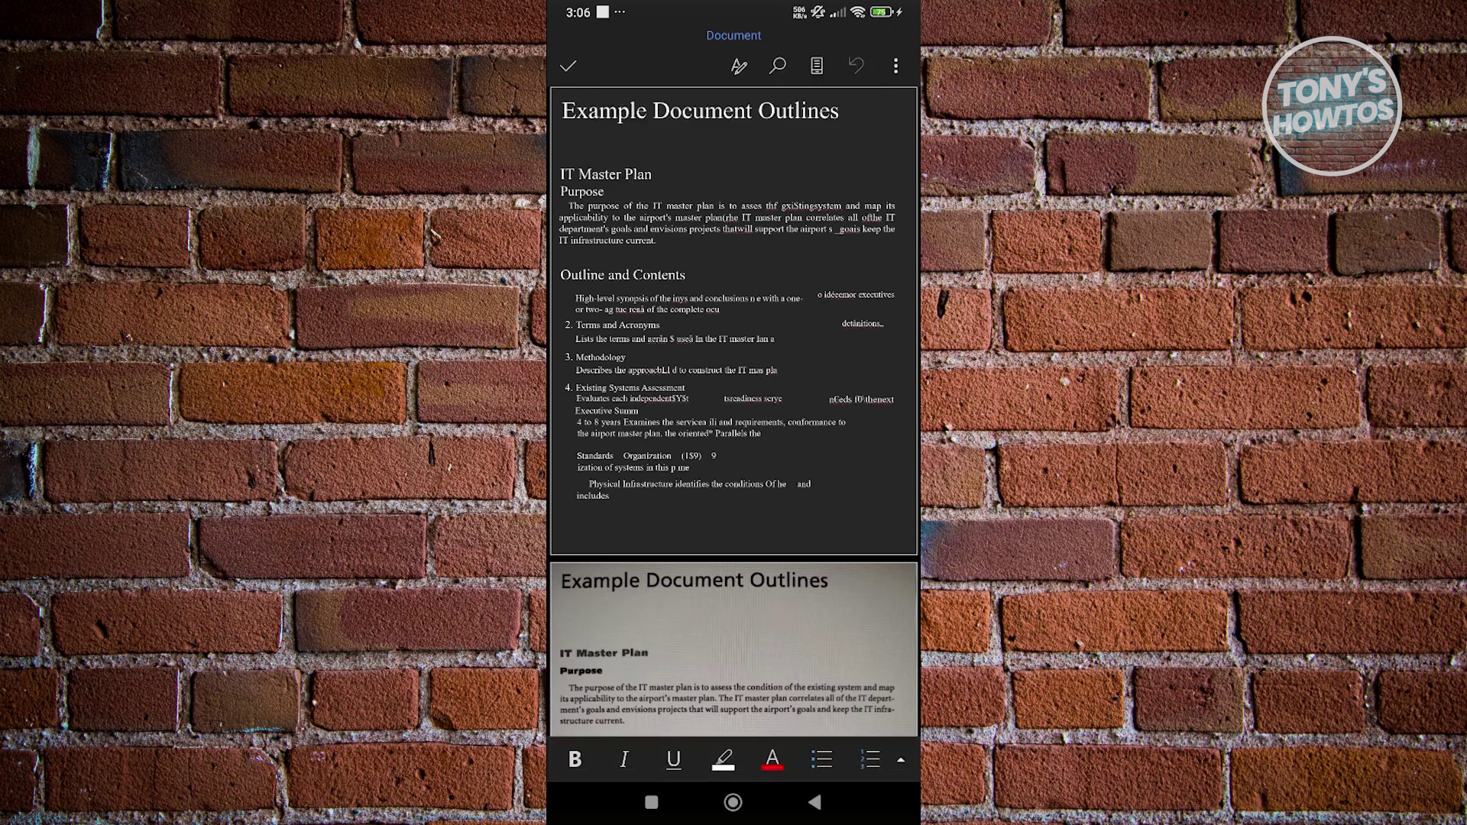
# - Remove the stray characters typed near 'conclusions' and return the document to reading view
pyautogui.click(705, 340)
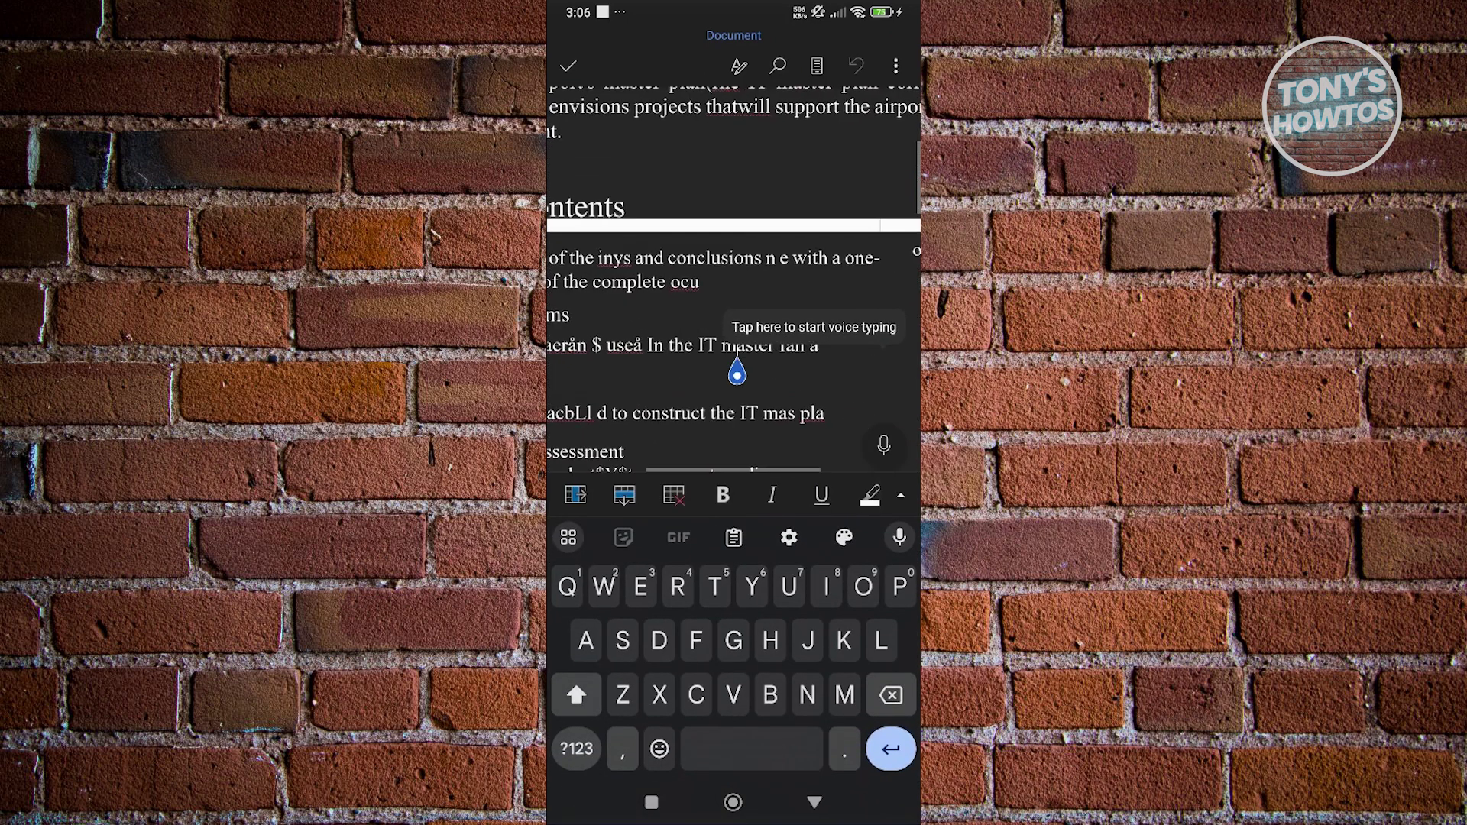
pyautogui.click(734, 258)
pyautogui.write('Gjyv')
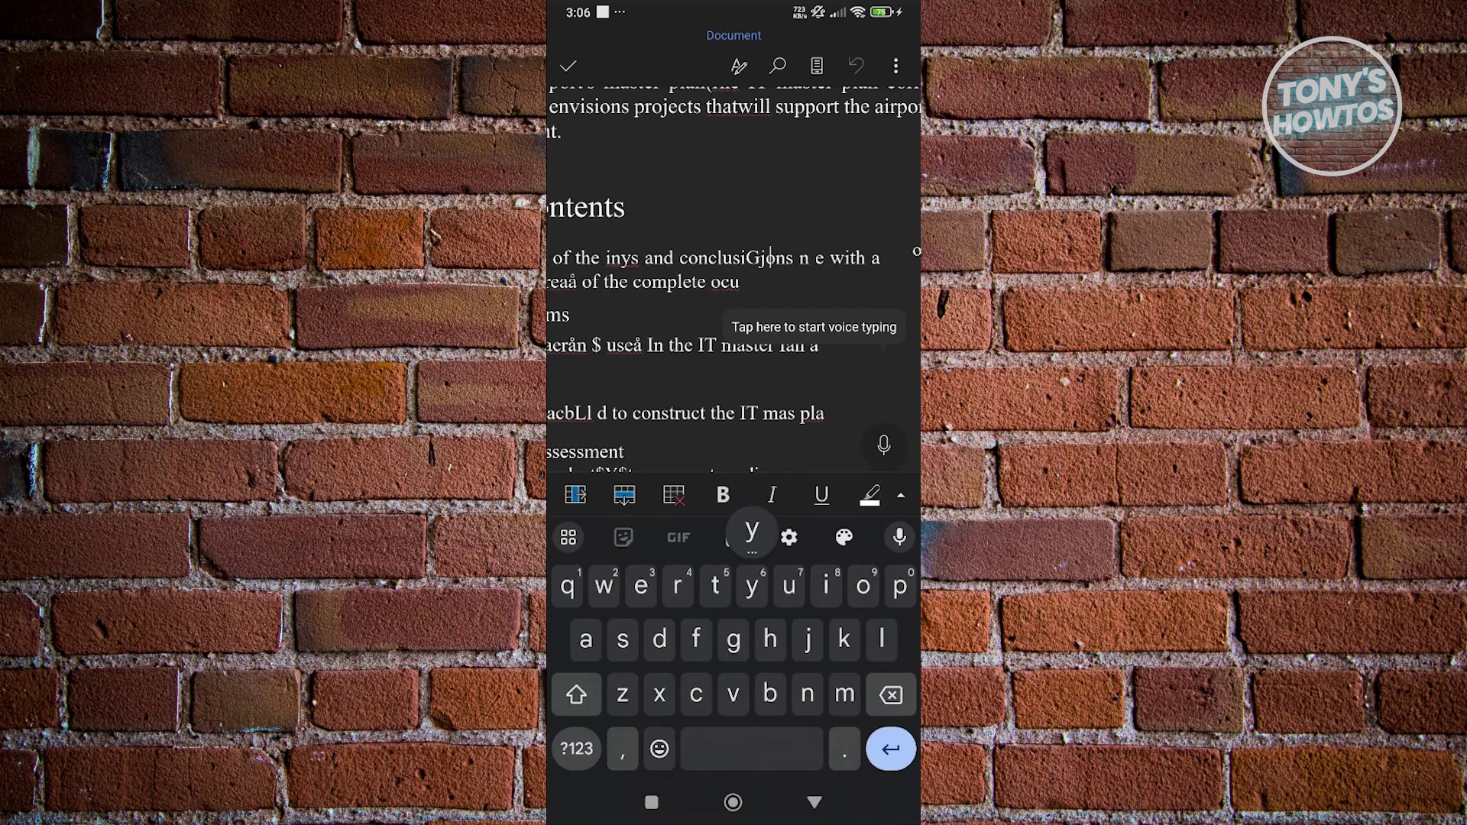
pyautogui.press('BackSpace')
pyautogui.press('BackSpace')
pyautogui.press('BackSpace')
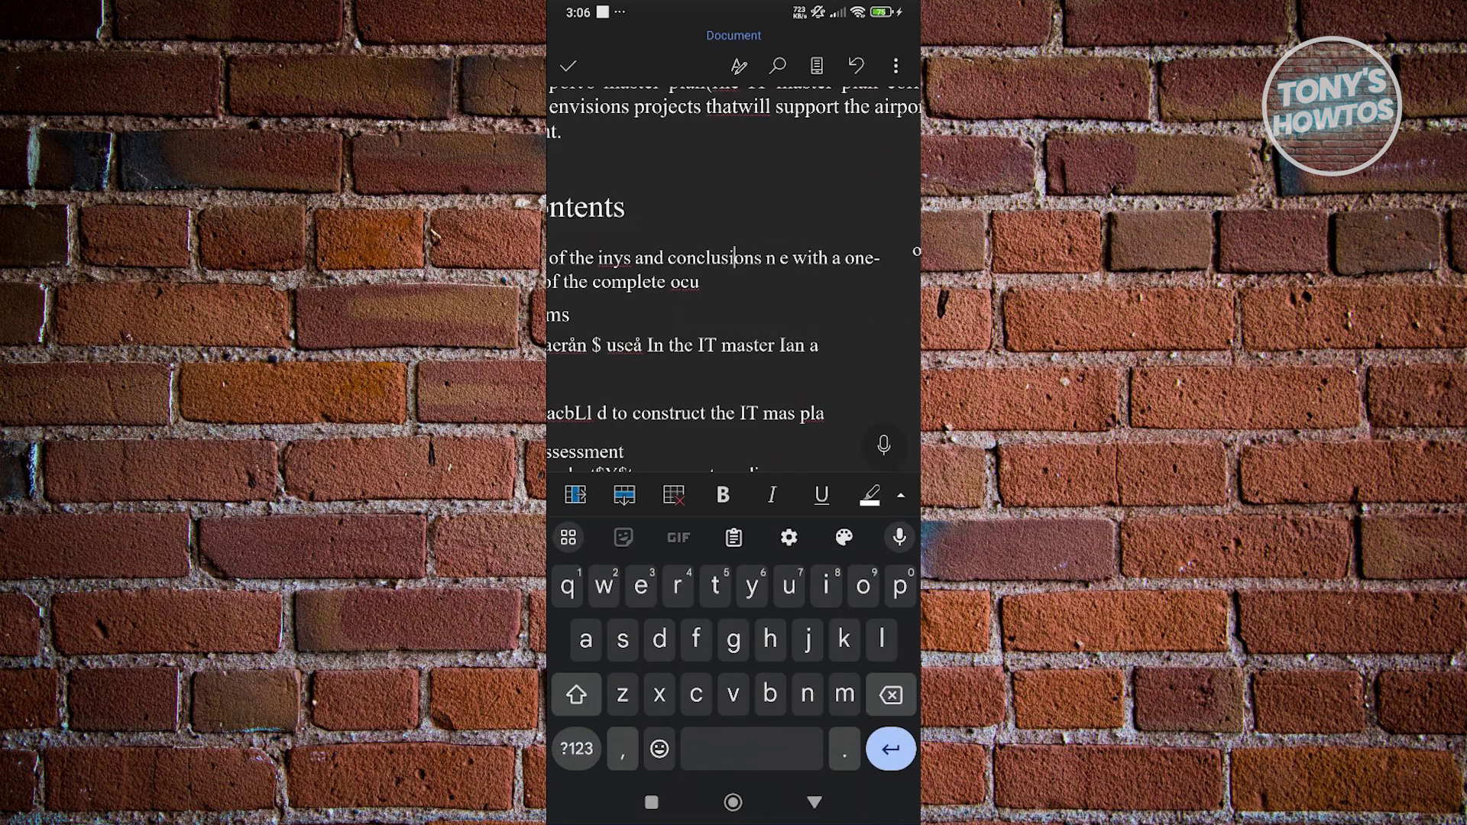
pyautogui.click(815, 803)
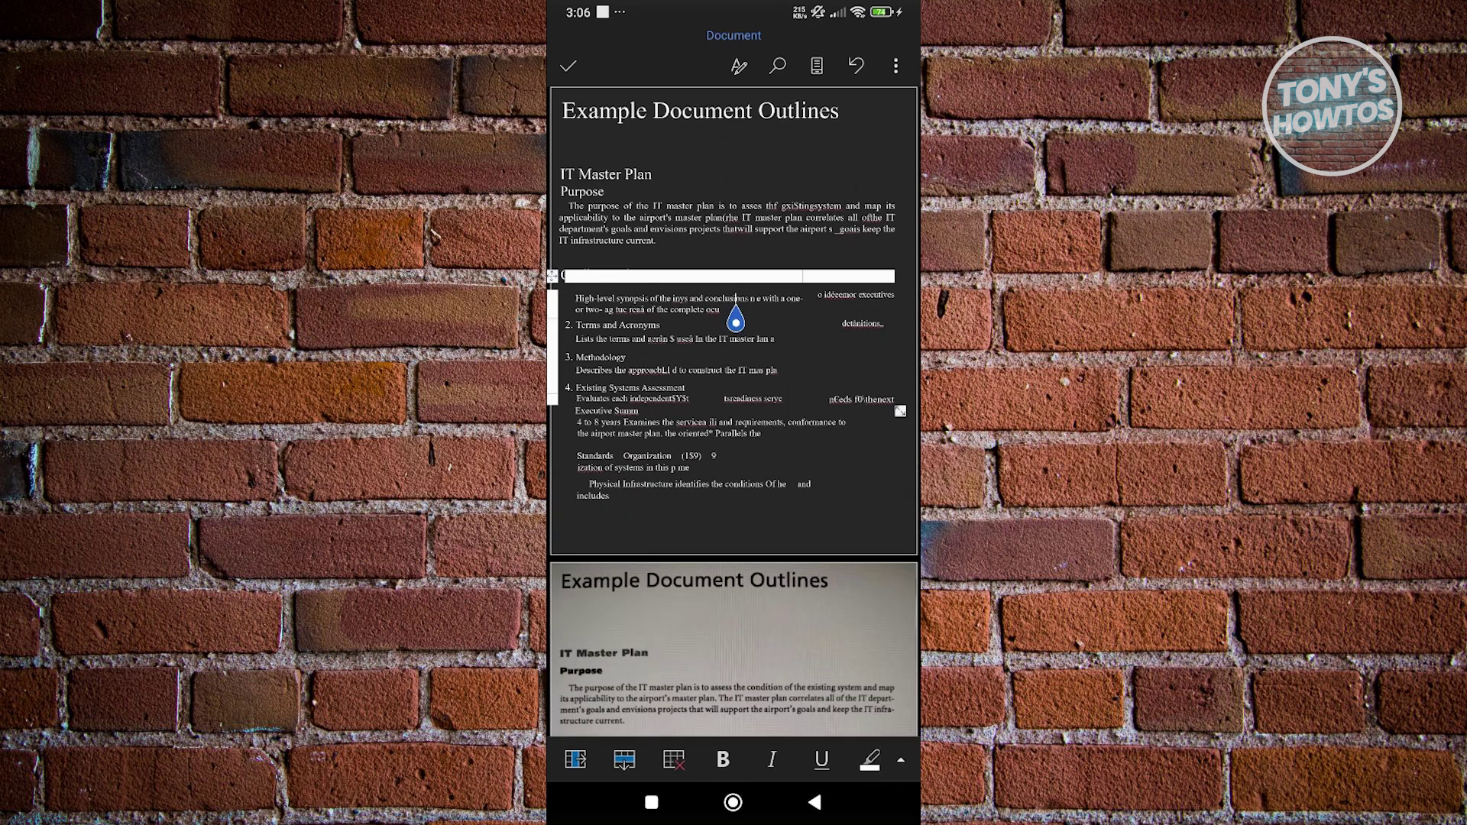
pyautogui.click(568, 65)
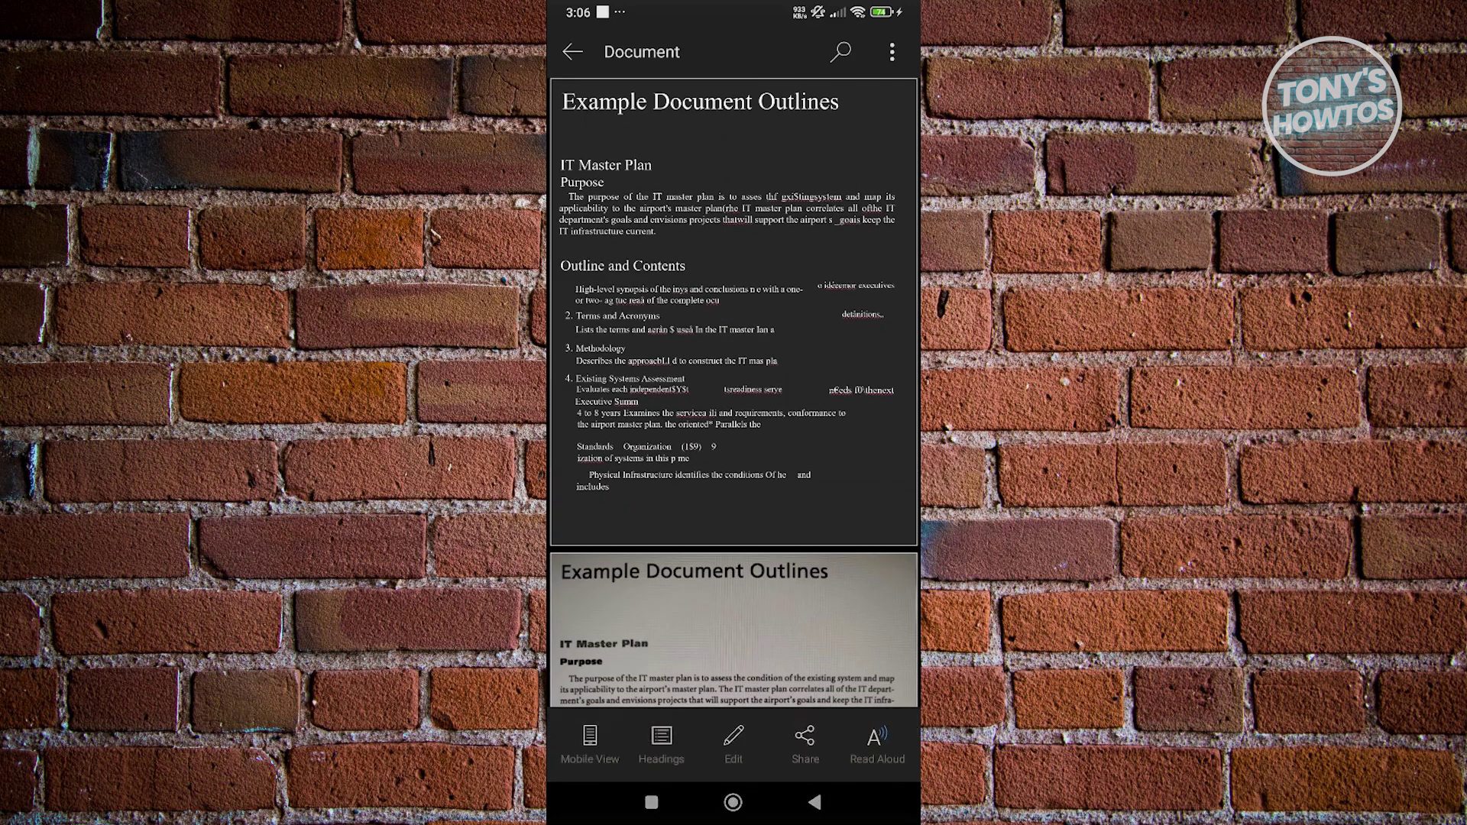
# - Rename the document to 'Legal document' and close it to save
pyautogui.click(641, 52)
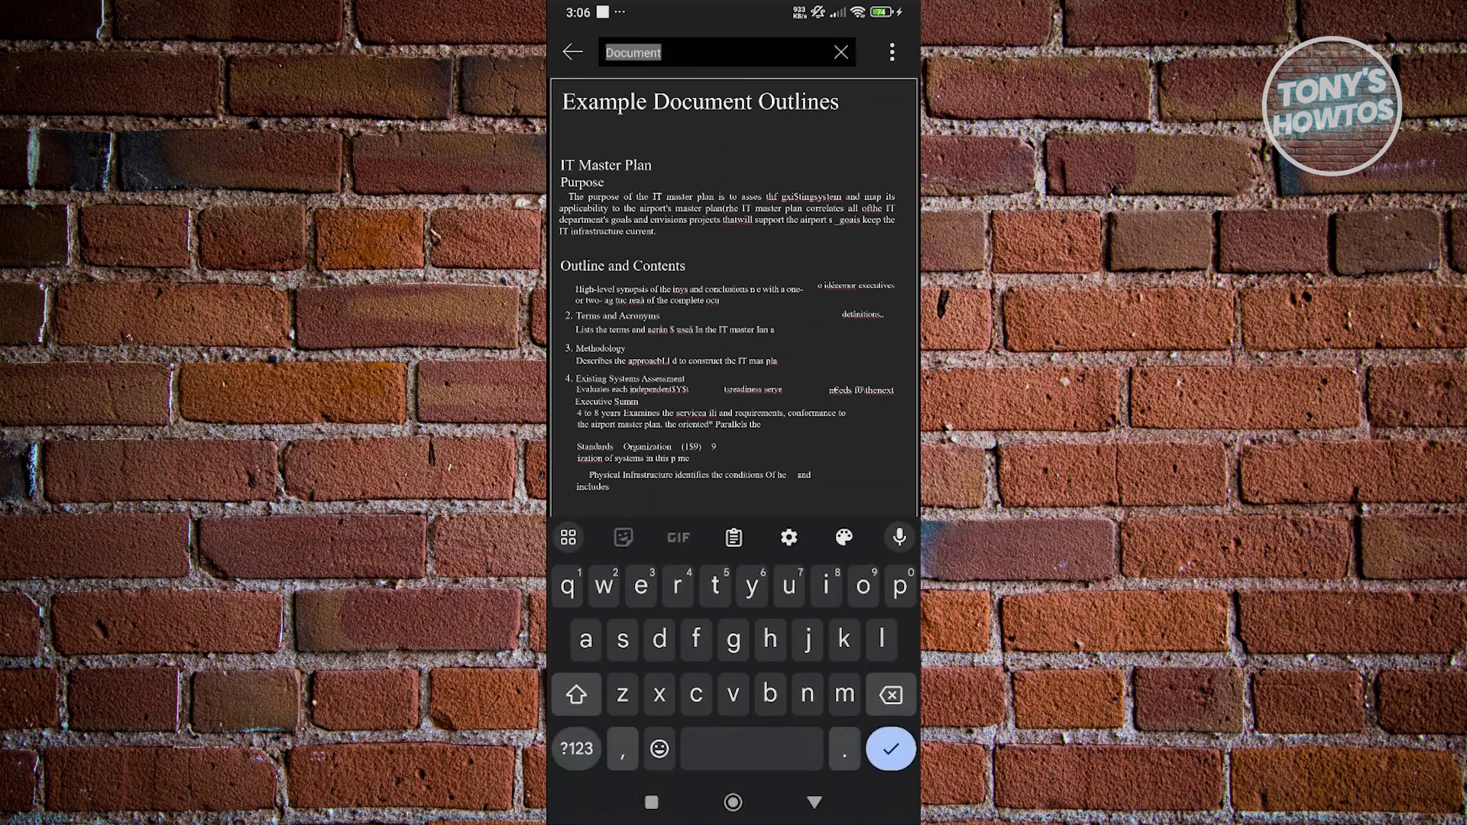
pyautogui.click(576, 696)
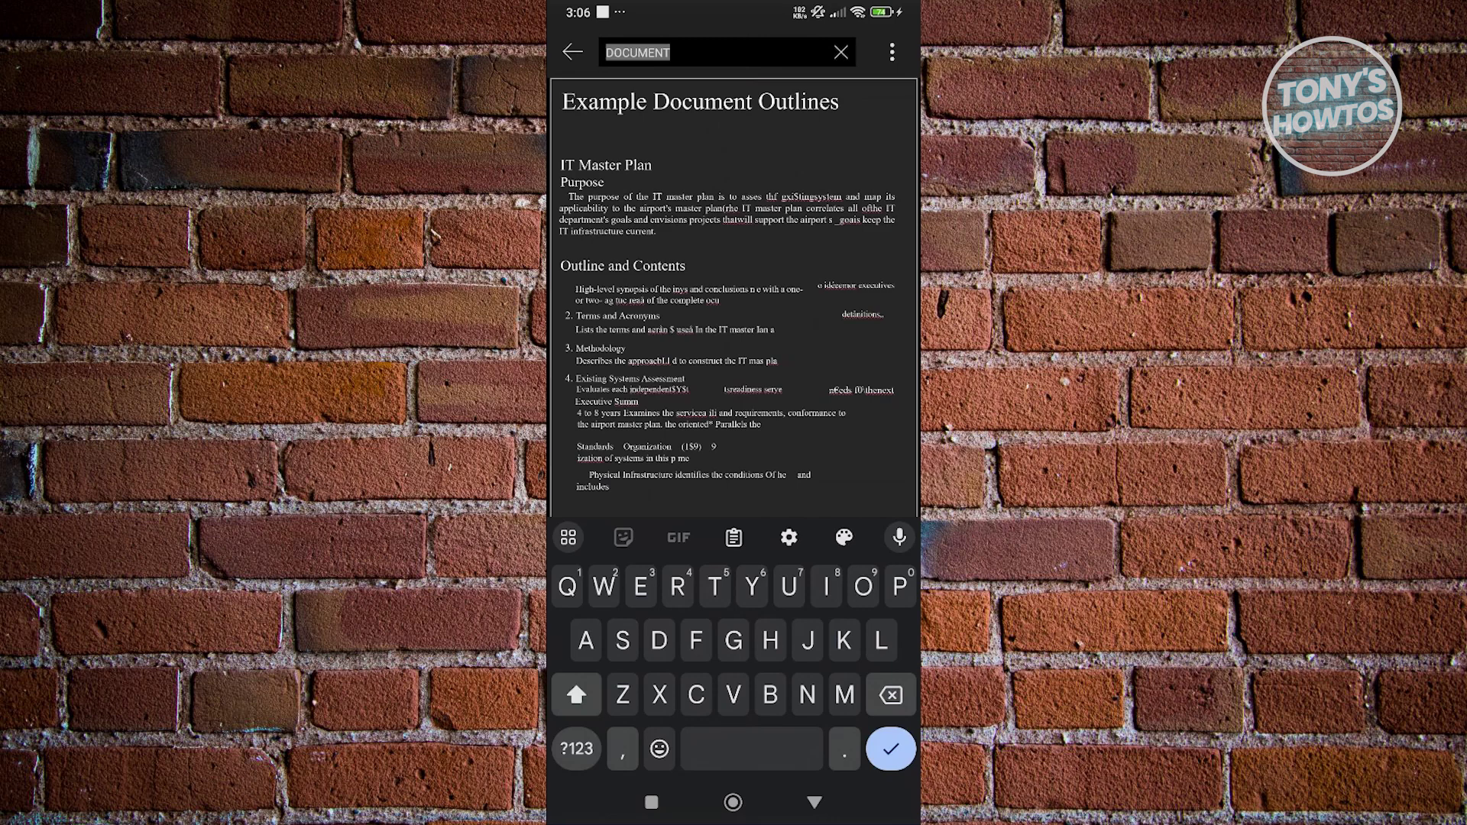
pyautogui.write('Legal do')
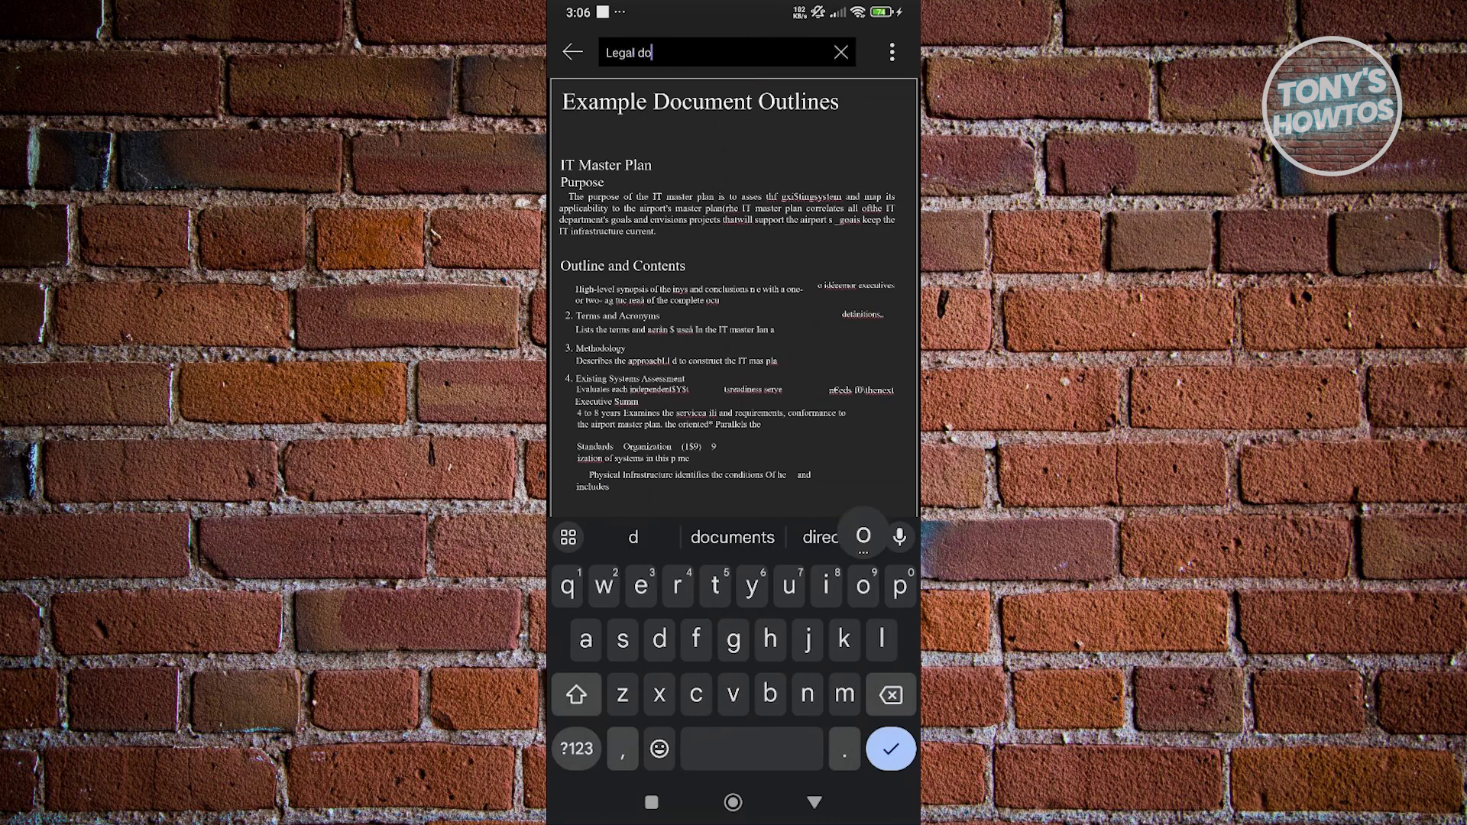
pyautogui.write('cument')
pyautogui.press('Return')
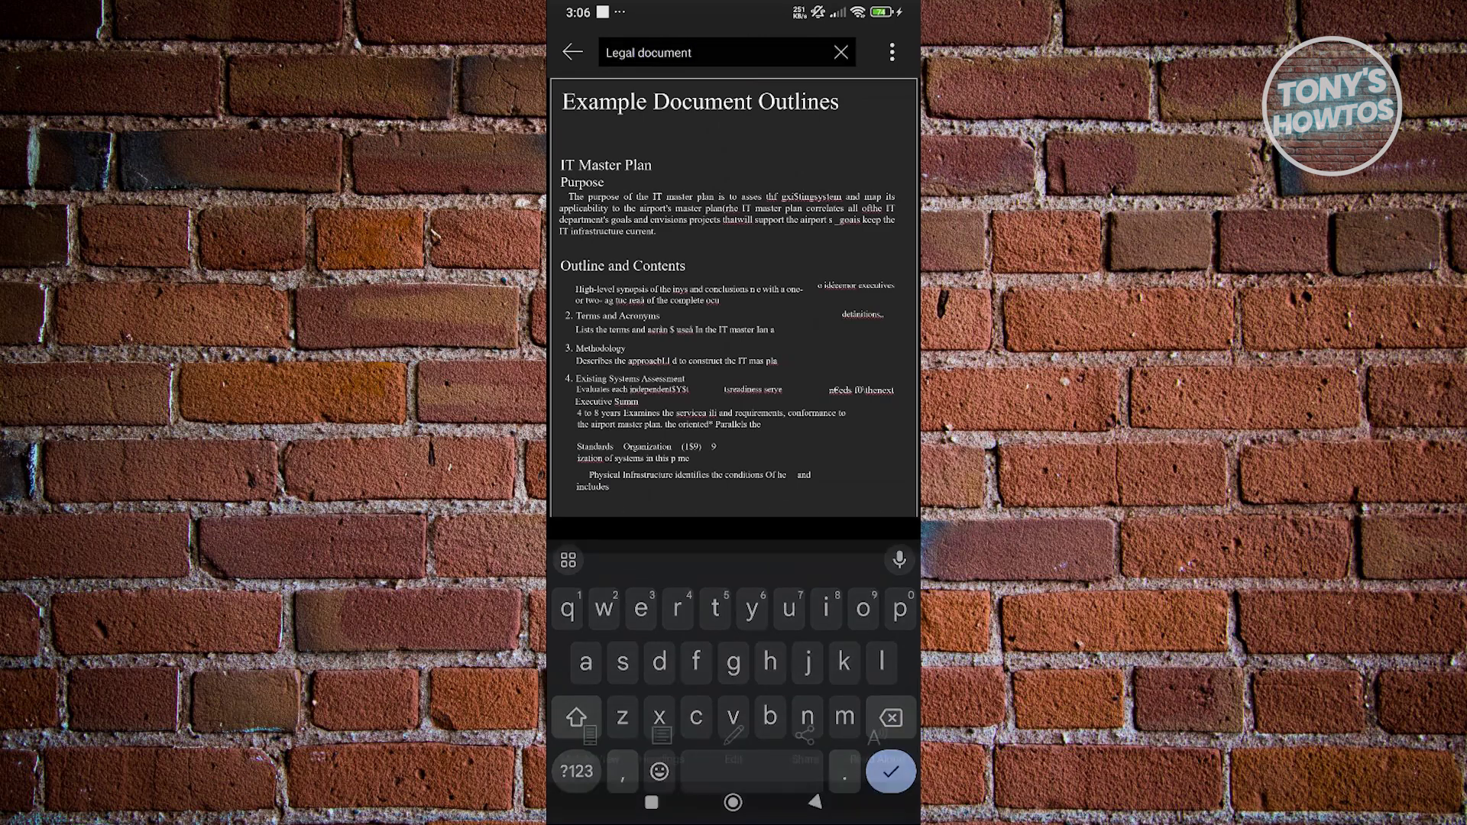
pyautogui.click(573, 51)
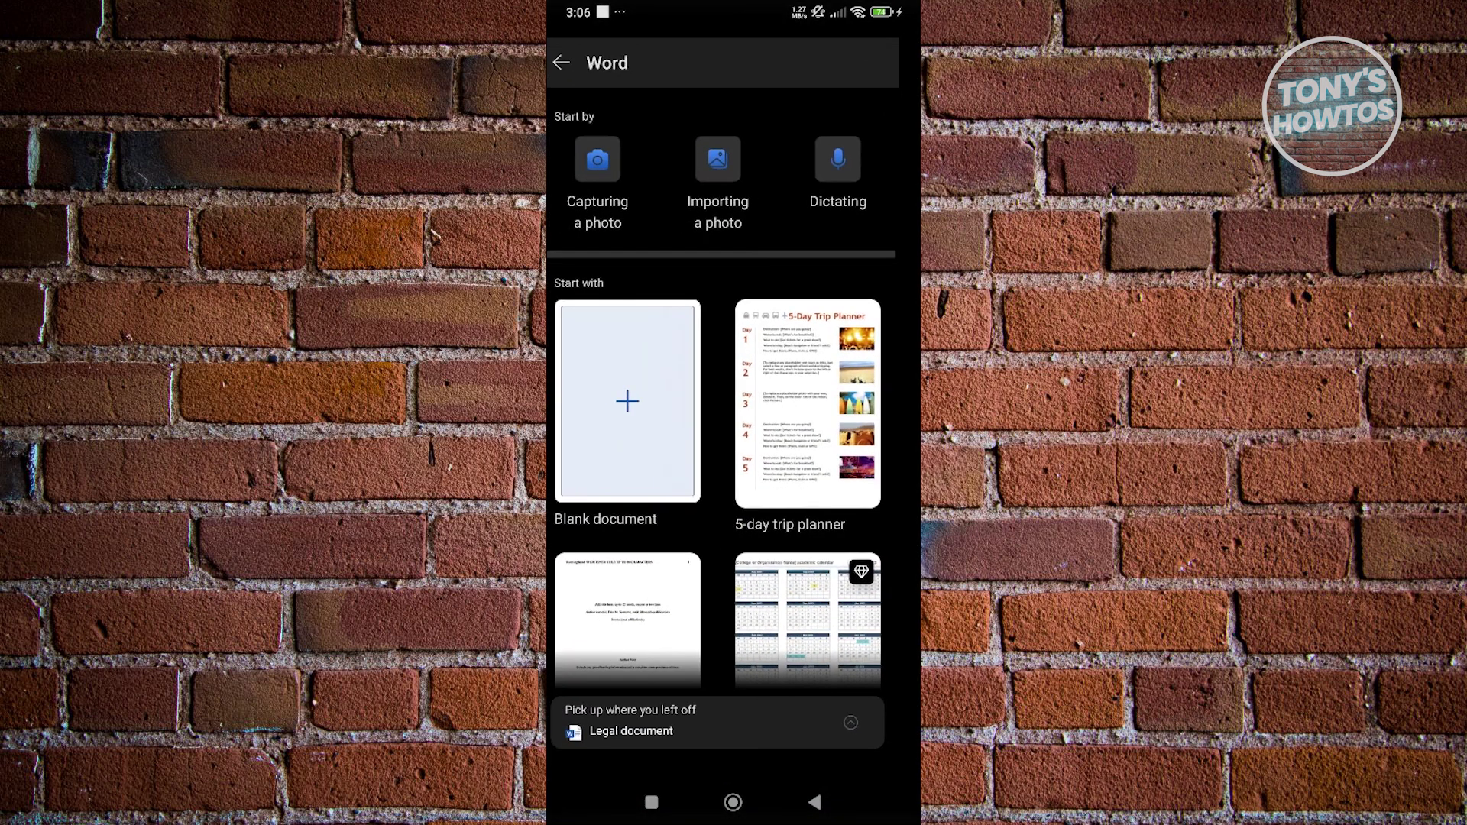
# - Leave Word's start screen for OneDrive home, with 'Legal document' topping recent files
pyautogui.click(574, 52)
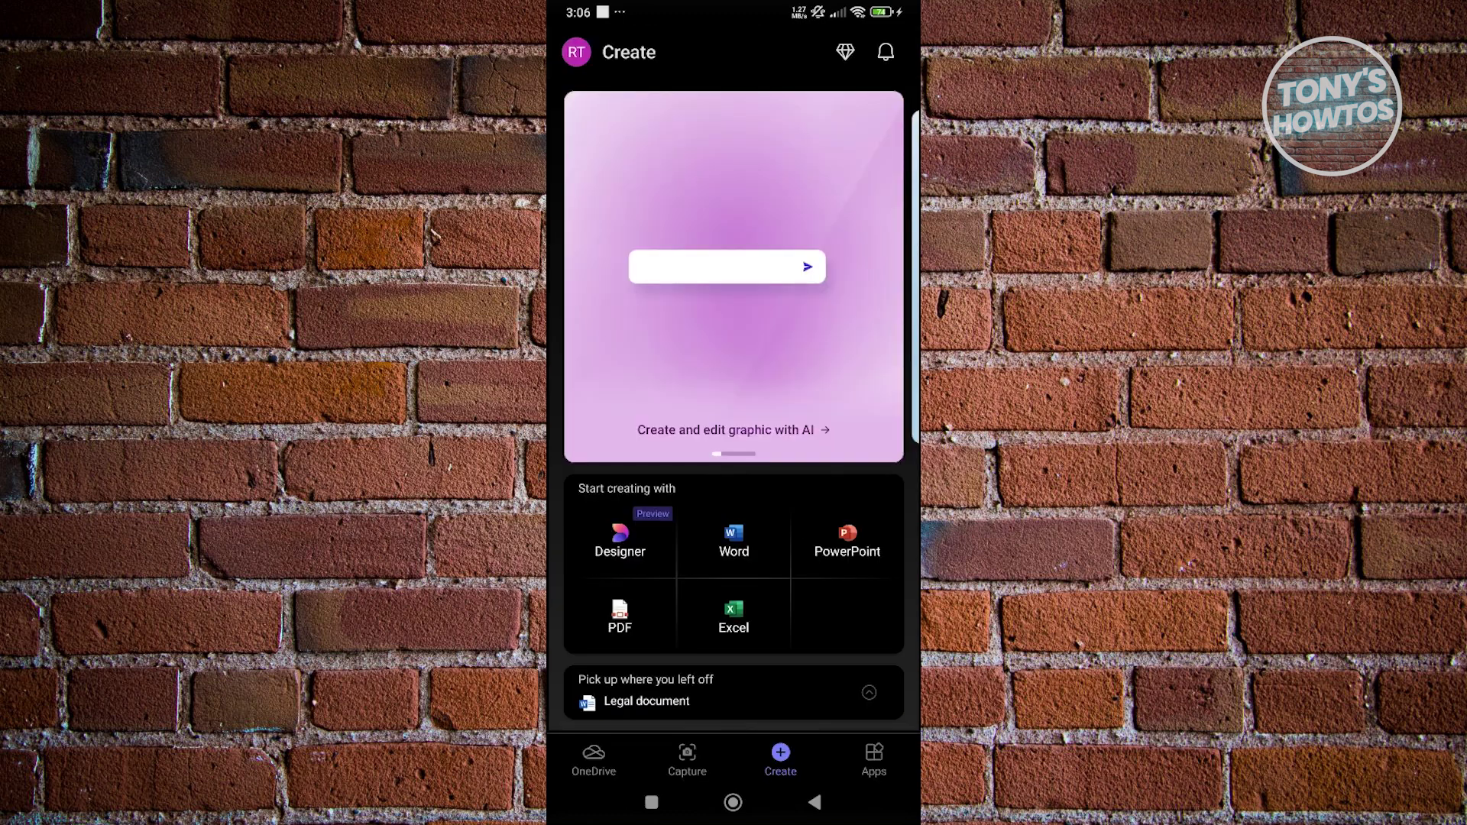
pyautogui.click(594, 760)
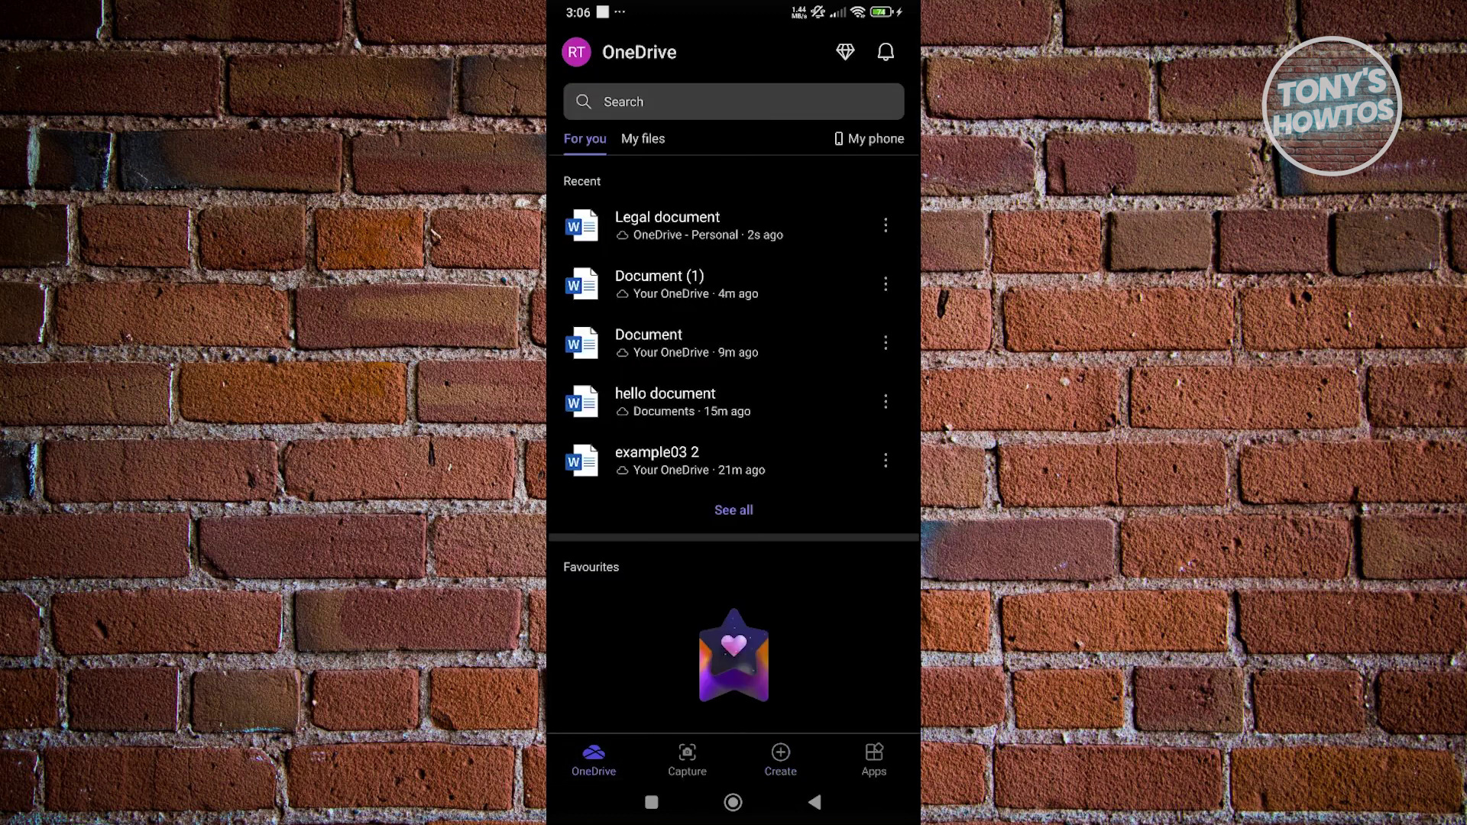